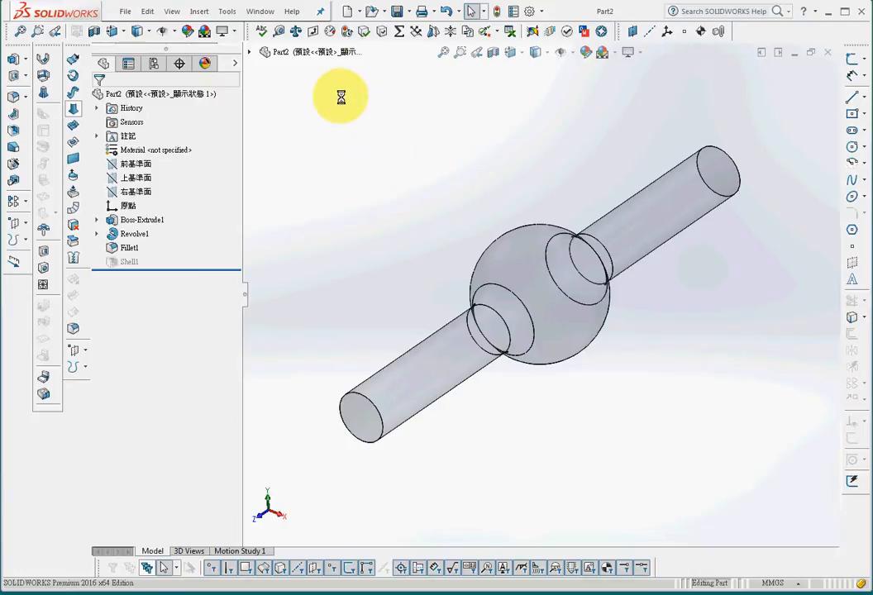
- Check the add-ins list for the LiveLink for COMSOL (5.2) entry
click(227, 11)
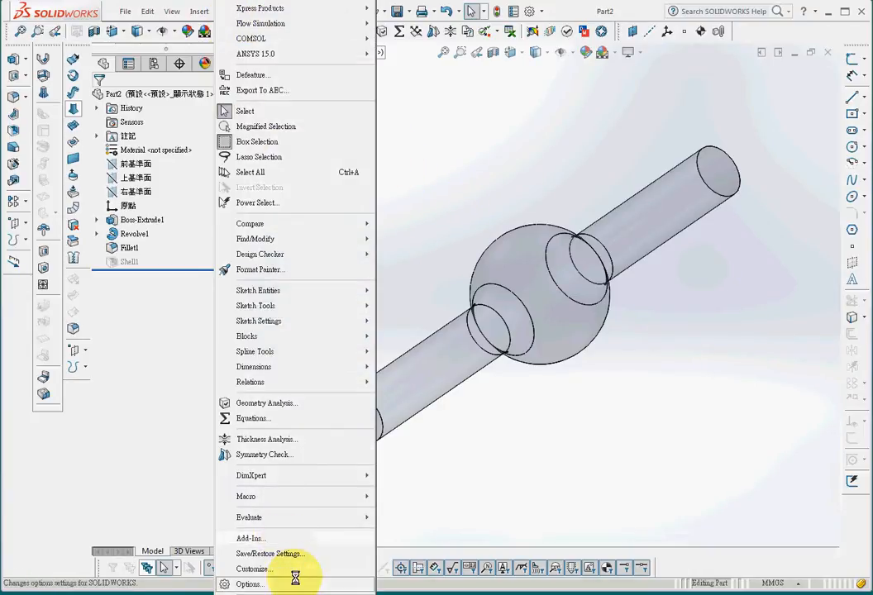
click(266, 540)
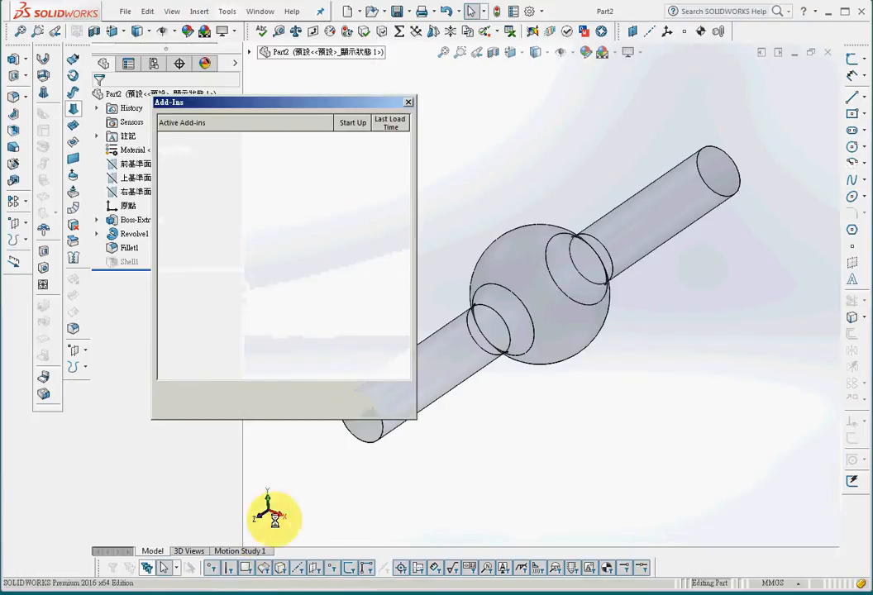
scroll(411, 237, down, 1)
drag(411, 238, 415, 349)
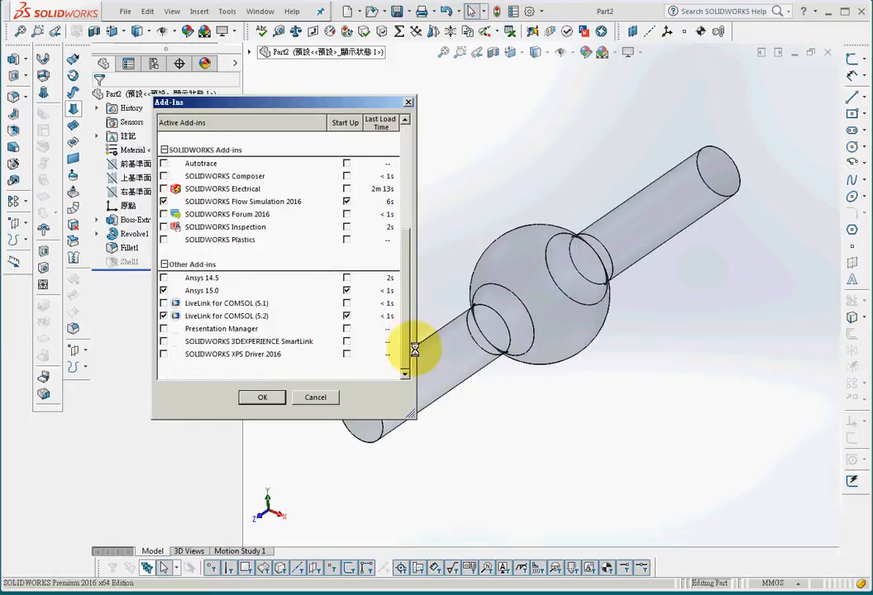
click(197, 317)
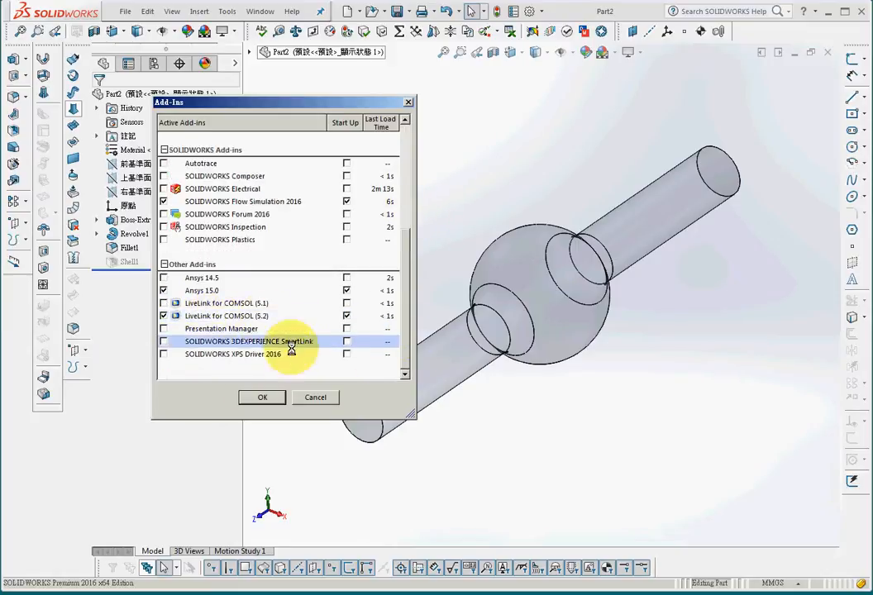
click(315, 397)
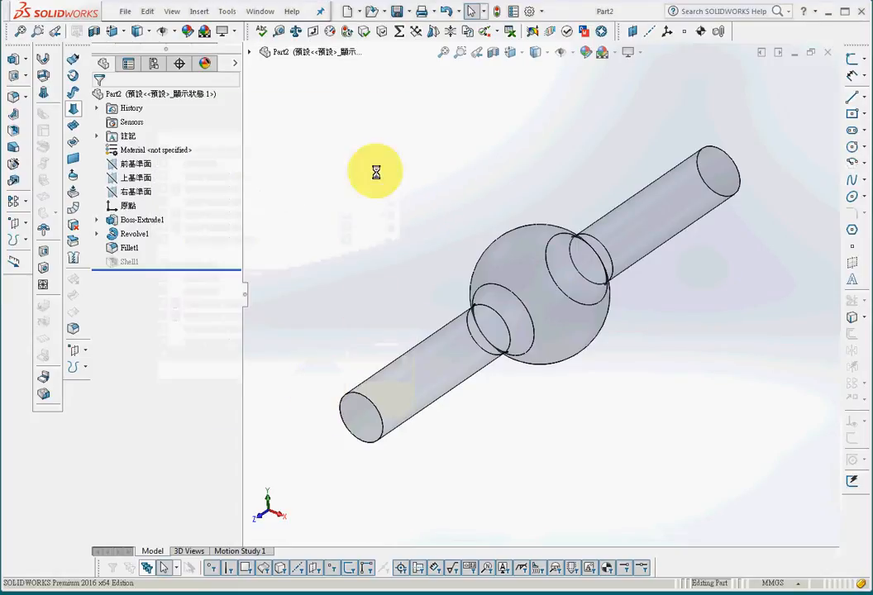
click(543, 11)
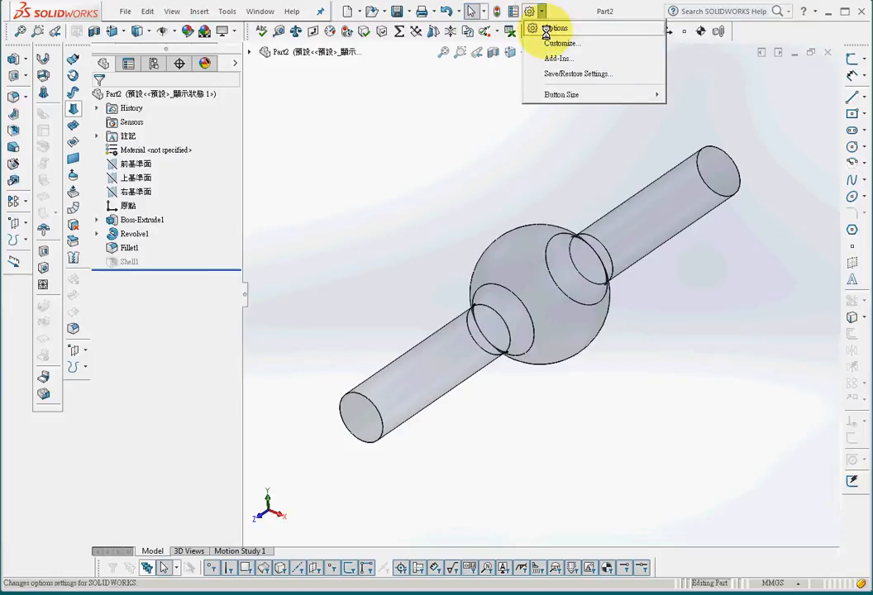
click(559, 58)
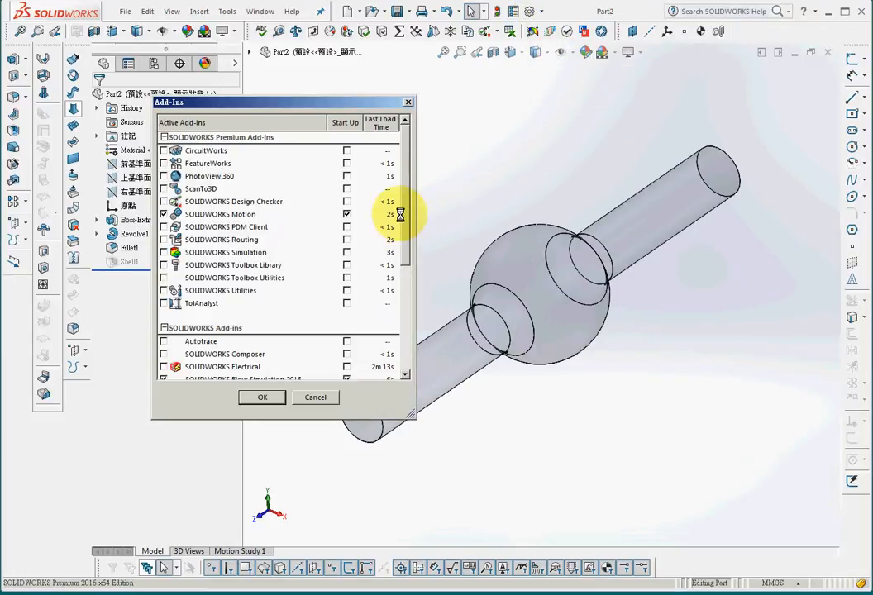
scroll(394, 249, down, 5)
click(308, 403)
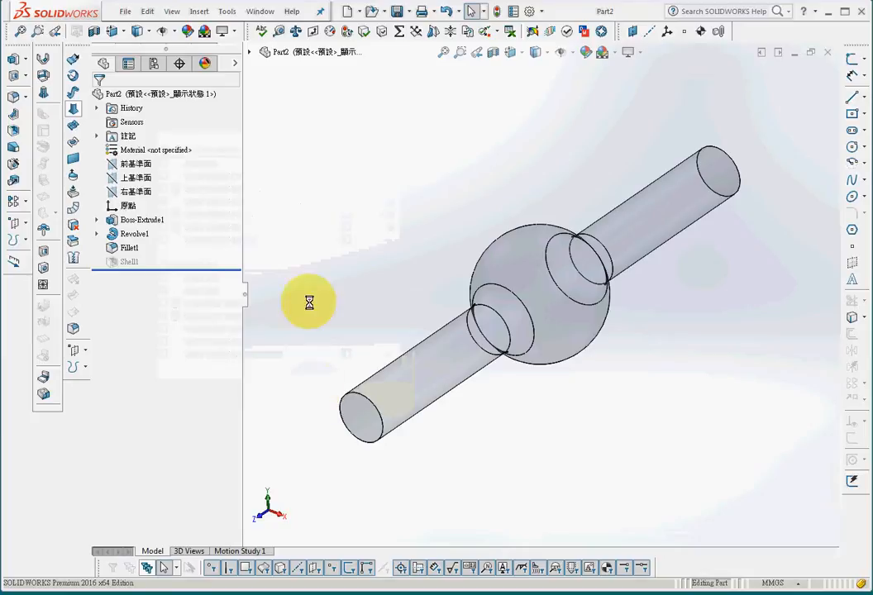
- Check the one-window version setting of LiveLink for COMSOL (5.2)
click(225, 10)
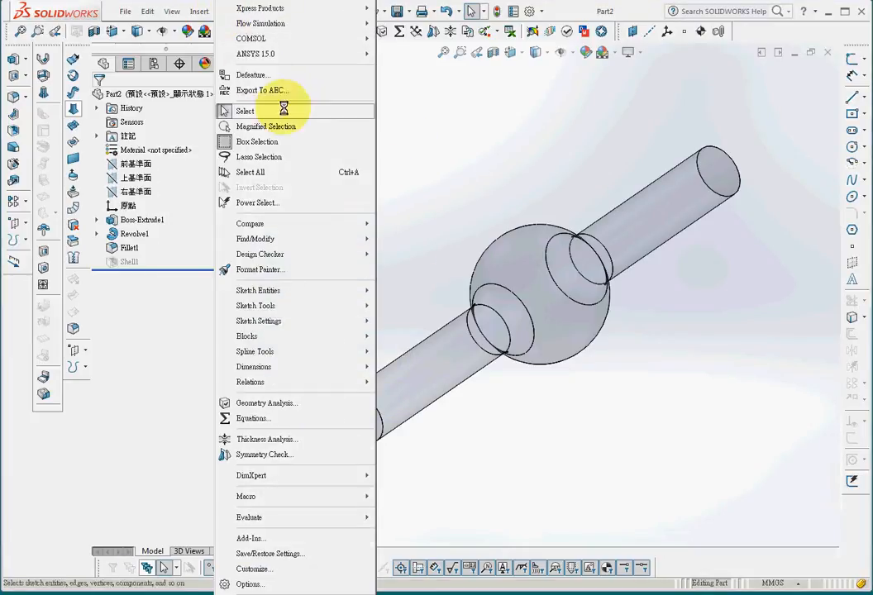
mouse_move(285, 38)
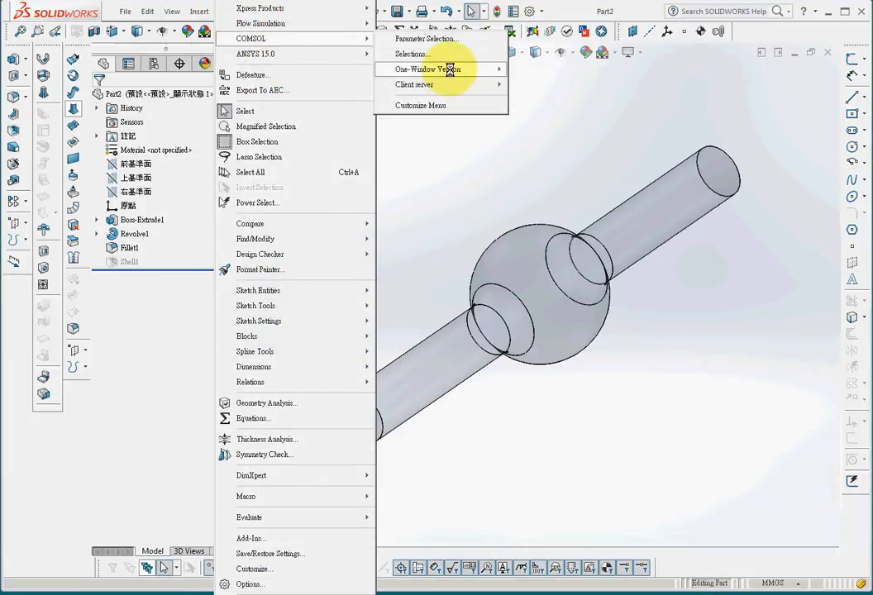
mouse_move(471, 69)
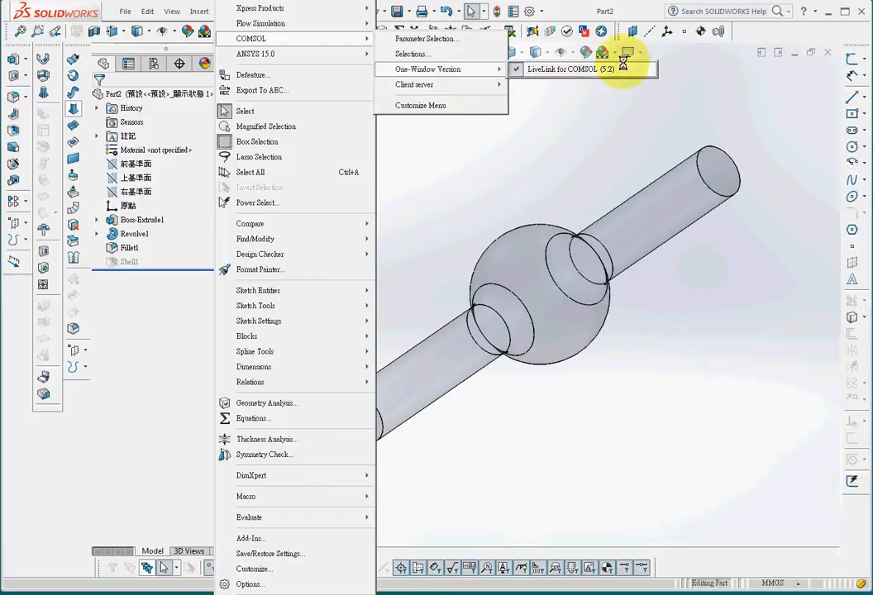
click(557, 144)
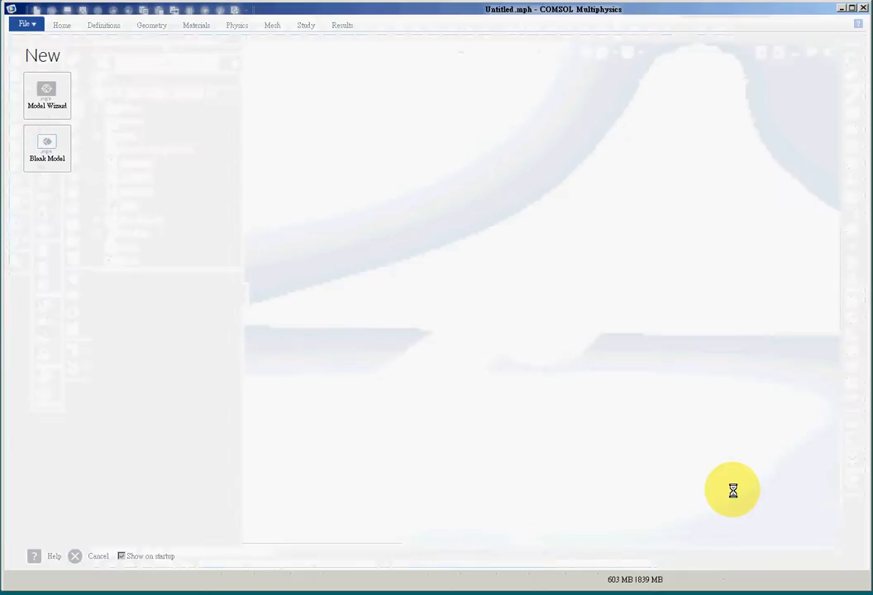
- In COMSOL Multiphysics, start a 3D model with the Model Wizard and add the single-phase Laminar Flow (spf) physics interface
click(50, 91)
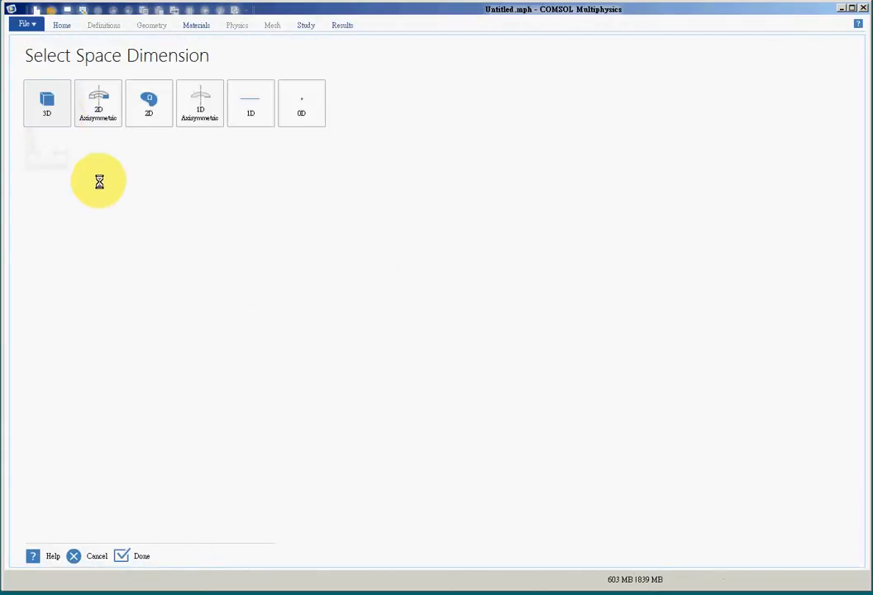
click(45, 102)
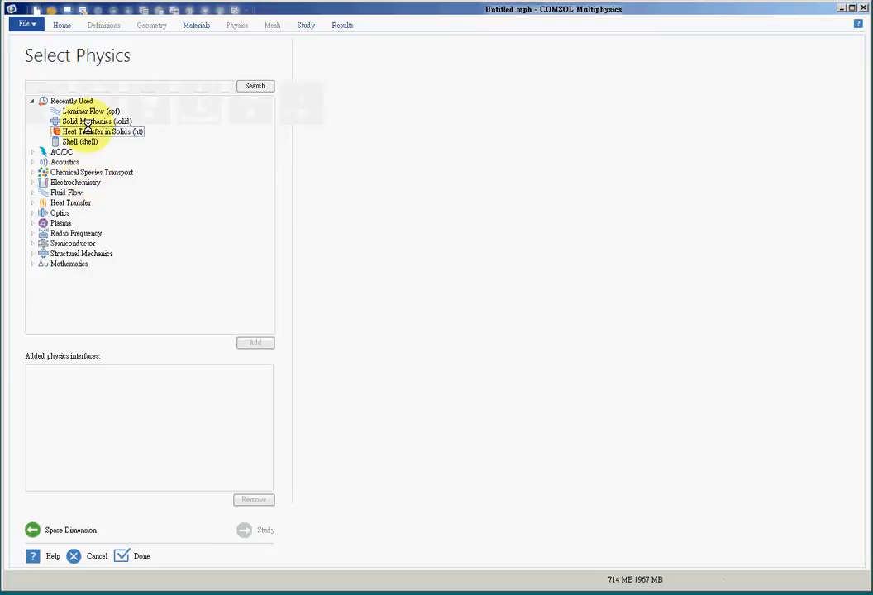
click(32, 193)
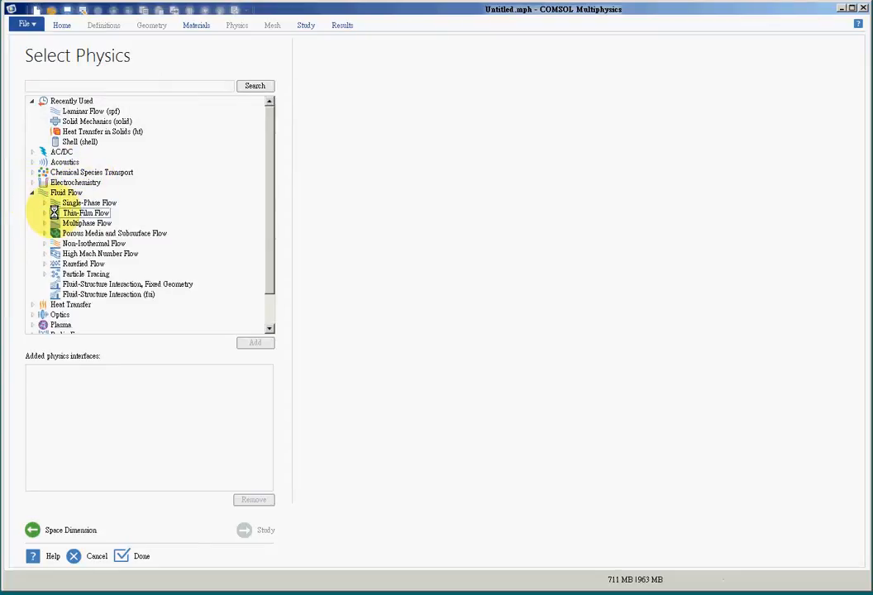
click(43, 203)
click(72, 223)
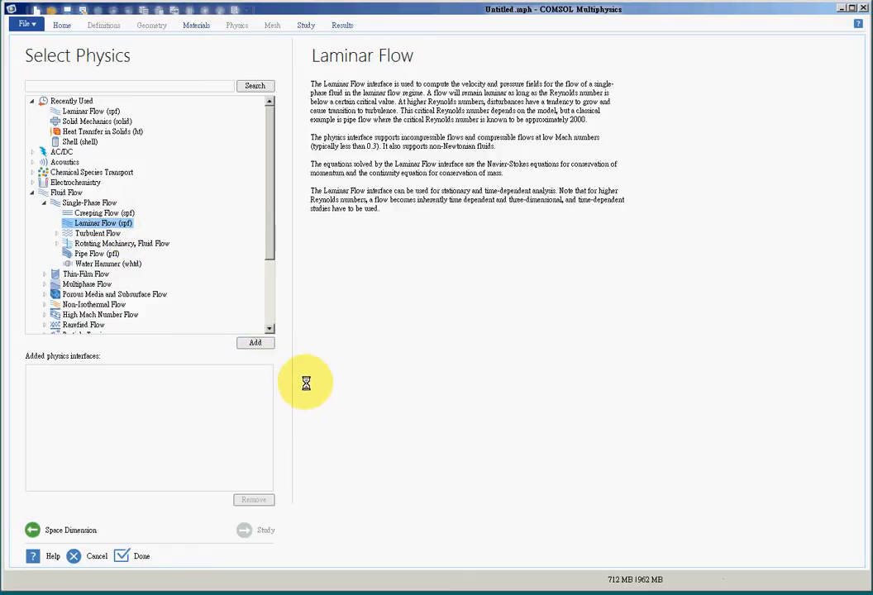
click(255, 343)
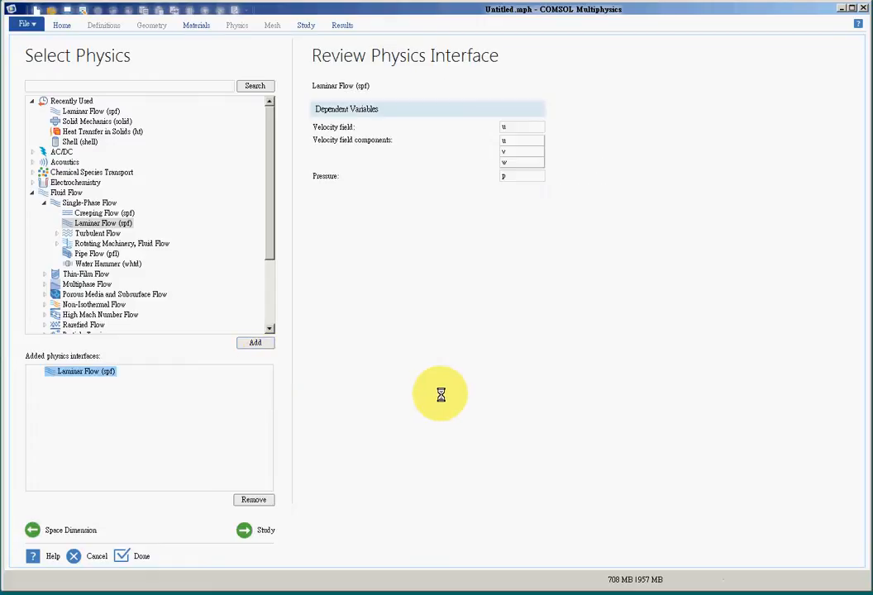
- Choose a Stationary study for the model and finish the Model Wizard
click(244, 530)
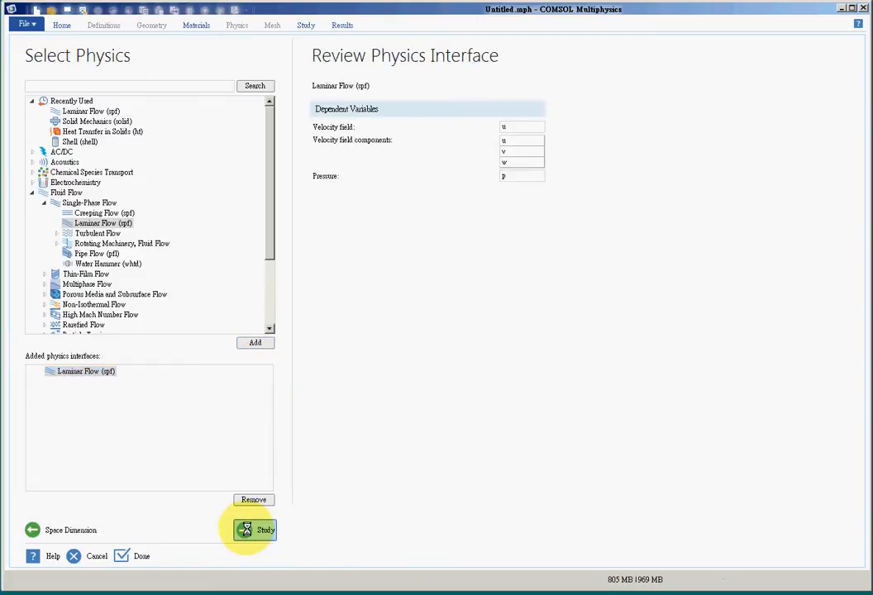
click(79, 97)
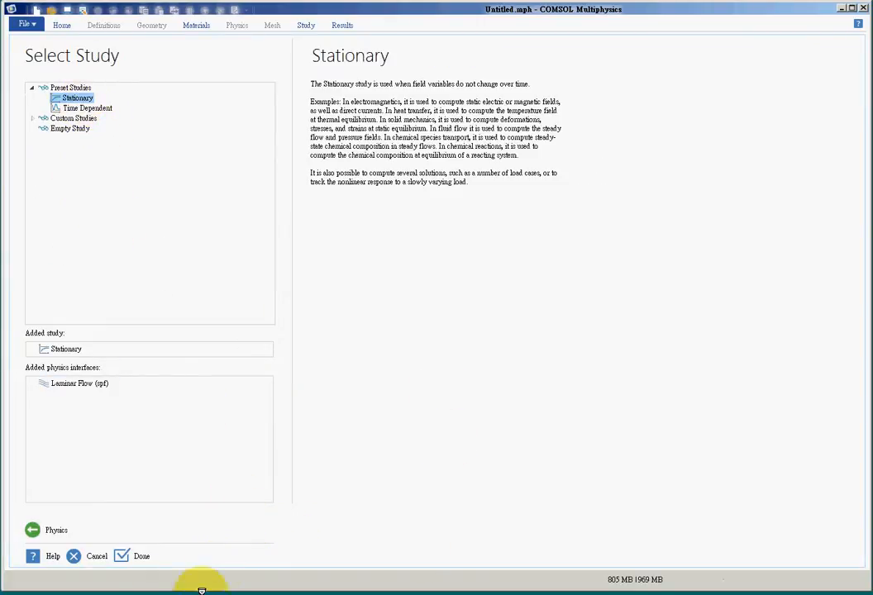
click(124, 557)
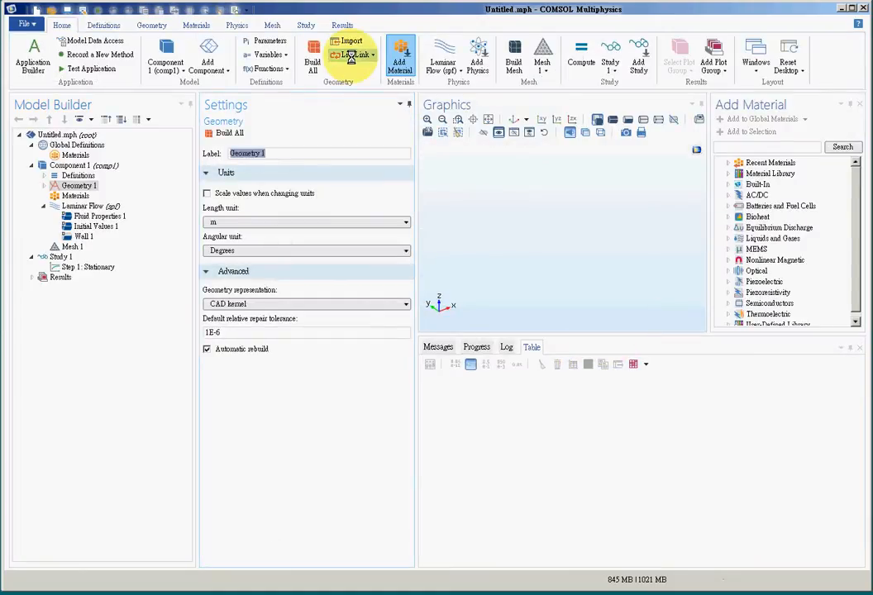
- Add a LiveLink for SOLIDWORKS node to the geometry and synchronize the pipe part from SOLIDWORKS
click(352, 56)
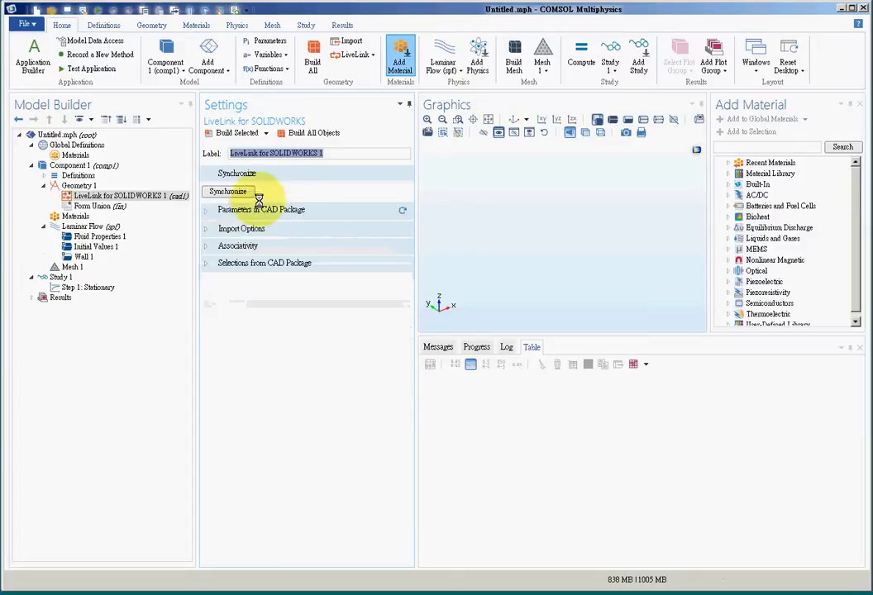
click(232, 191)
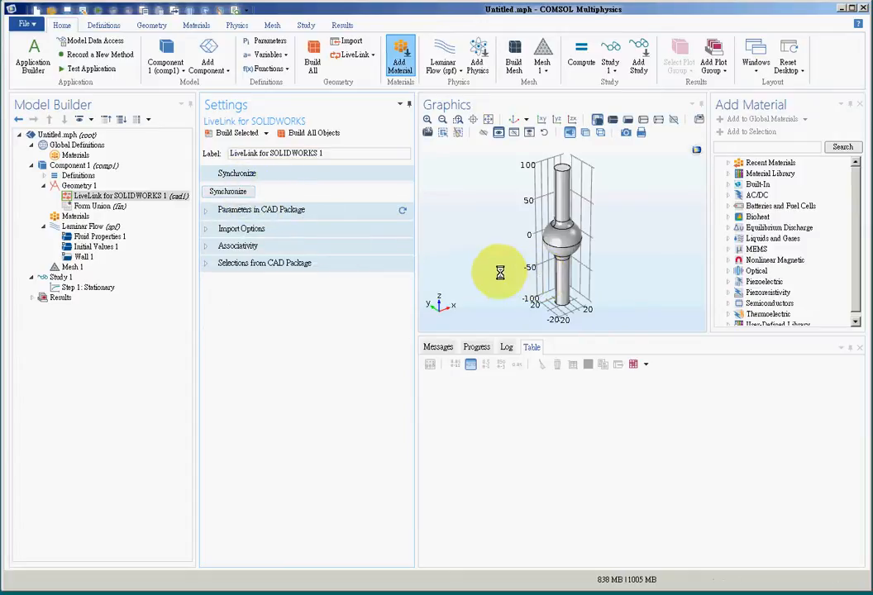
drag(497, 260, 595, 250)
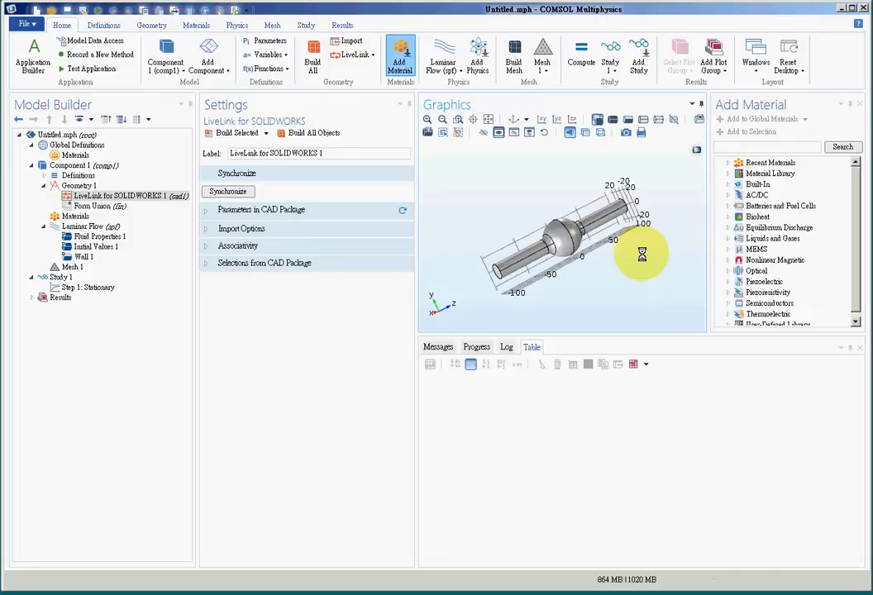
click(485, 119)
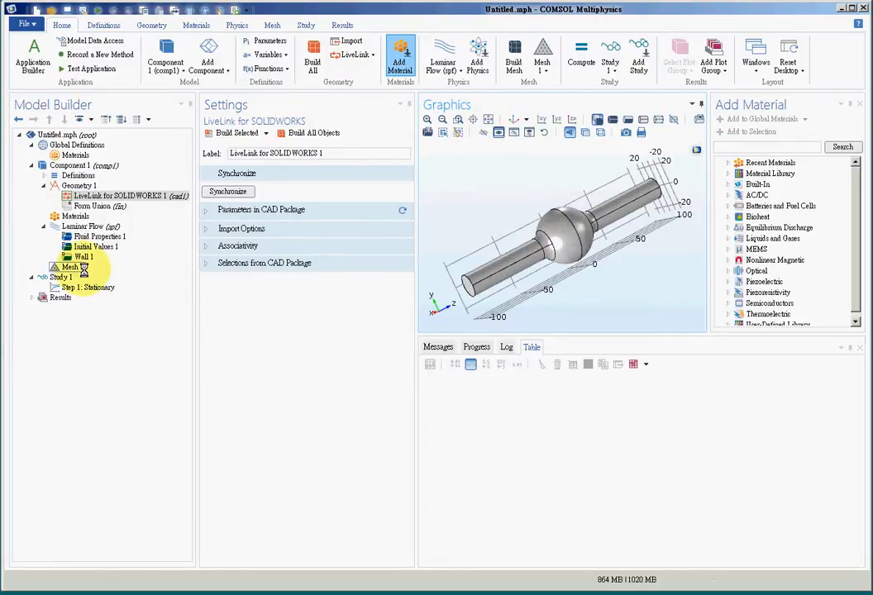
- Add the built-in material Water, liquid to the component
click(76, 216)
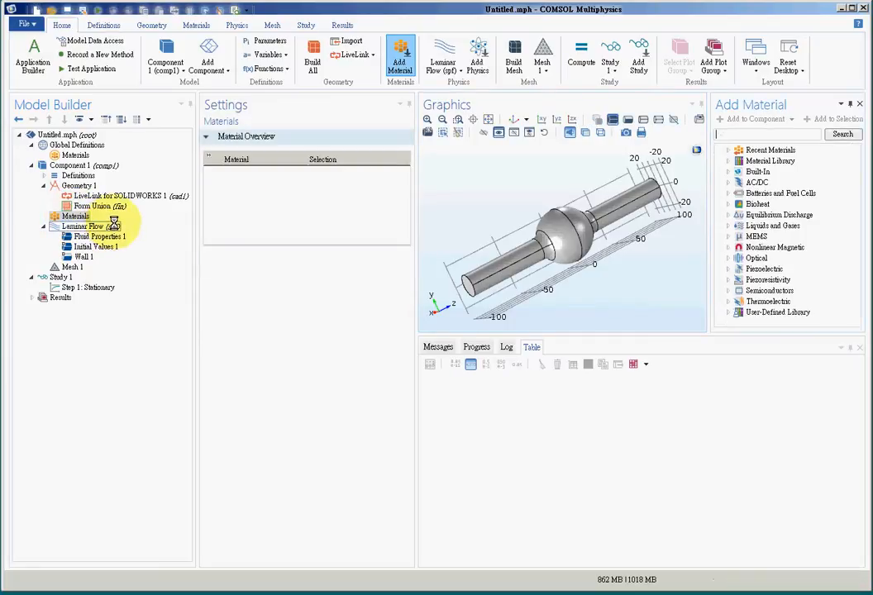
click(727, 172)
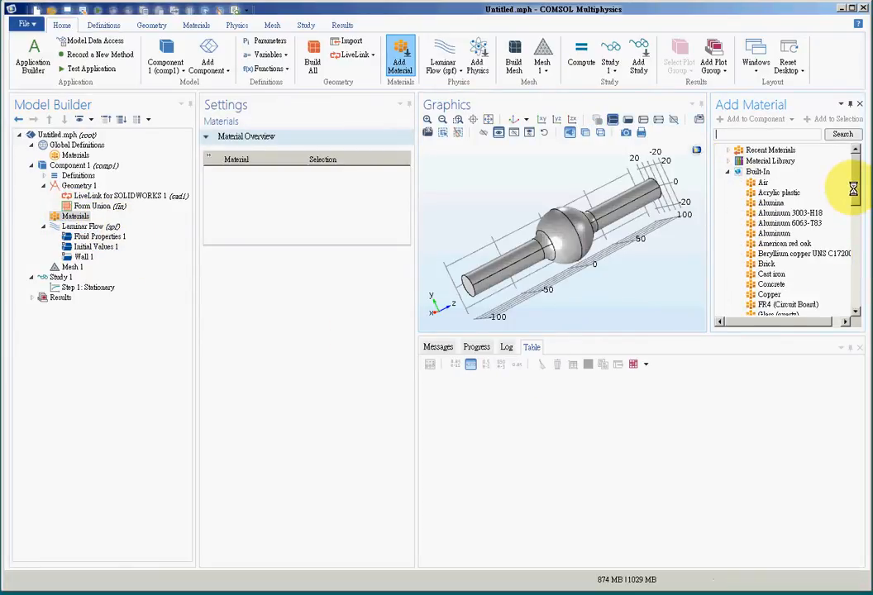
scroll(854, 189, down, 6)
click(775, 289)
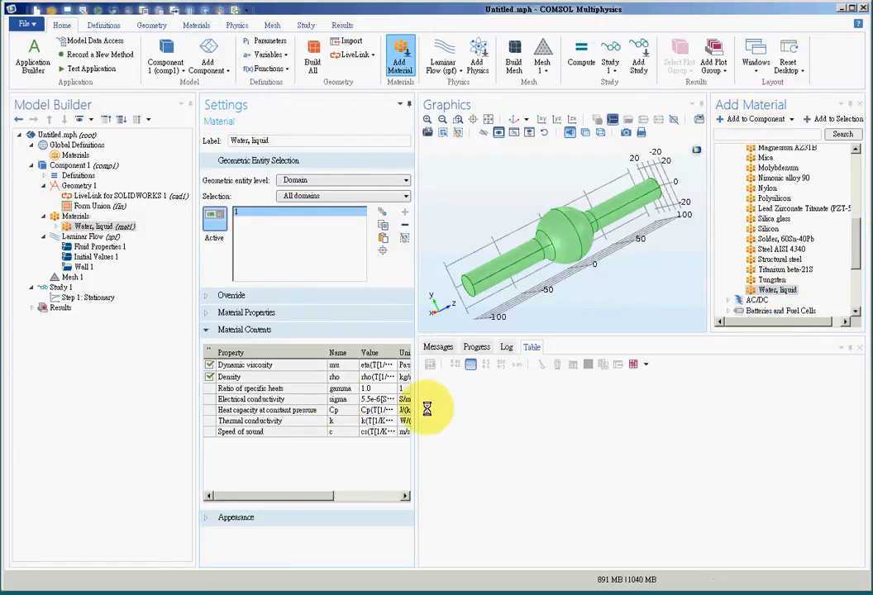
- Build the physics-controlled mesh with Normal element size
click(71, 277)
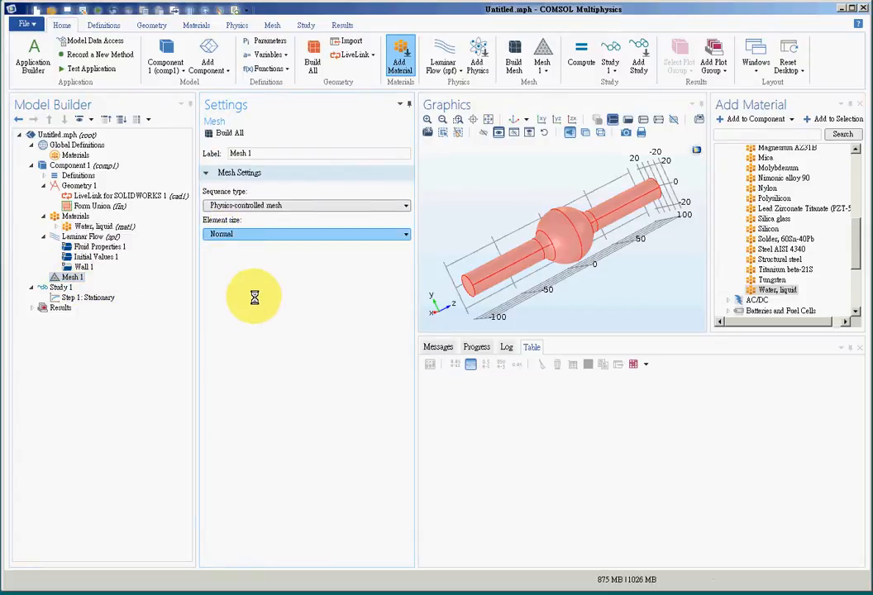
click(222, 133)
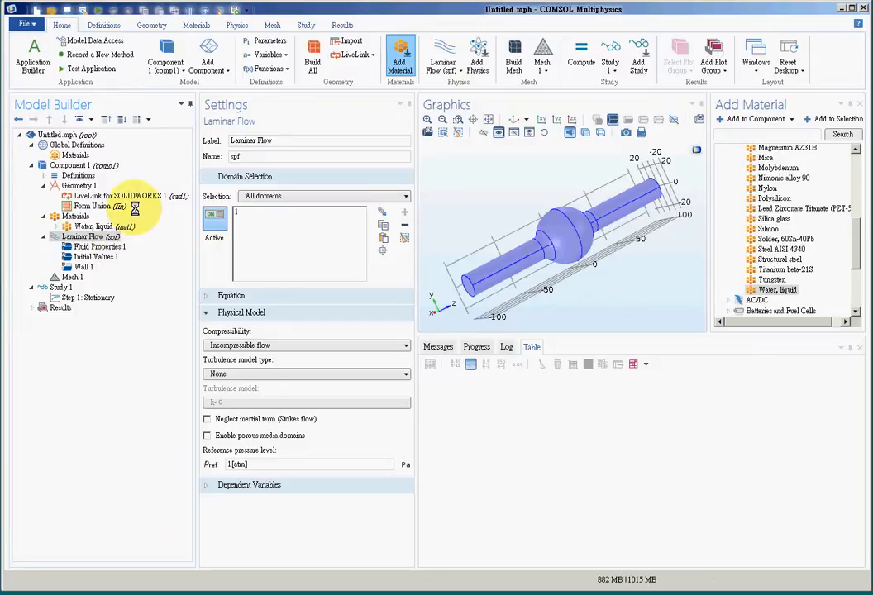
- Add a Laminar Flow inlet on the pipe's end face at z = -100 with a mass flow rate of 0.005 kg/s
click(464, 290)
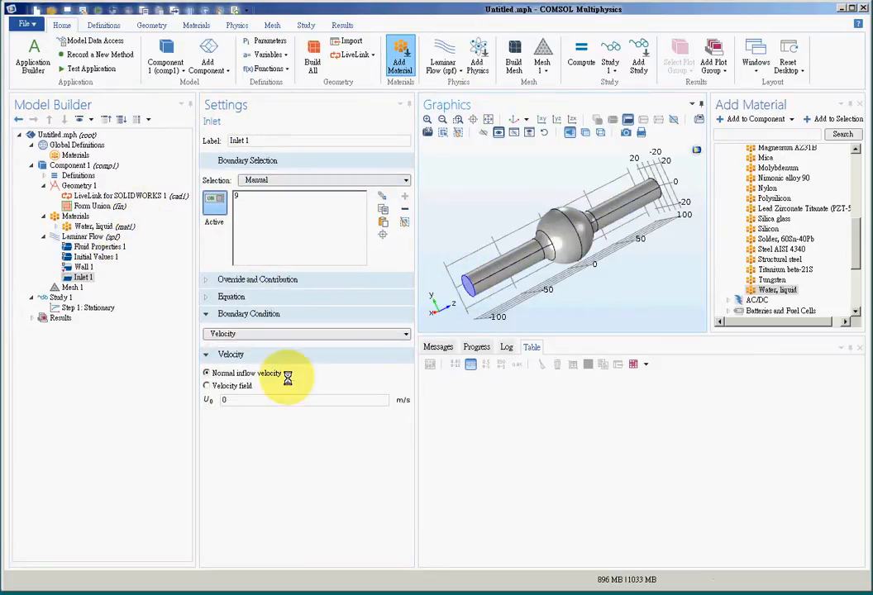
click(259, 335)
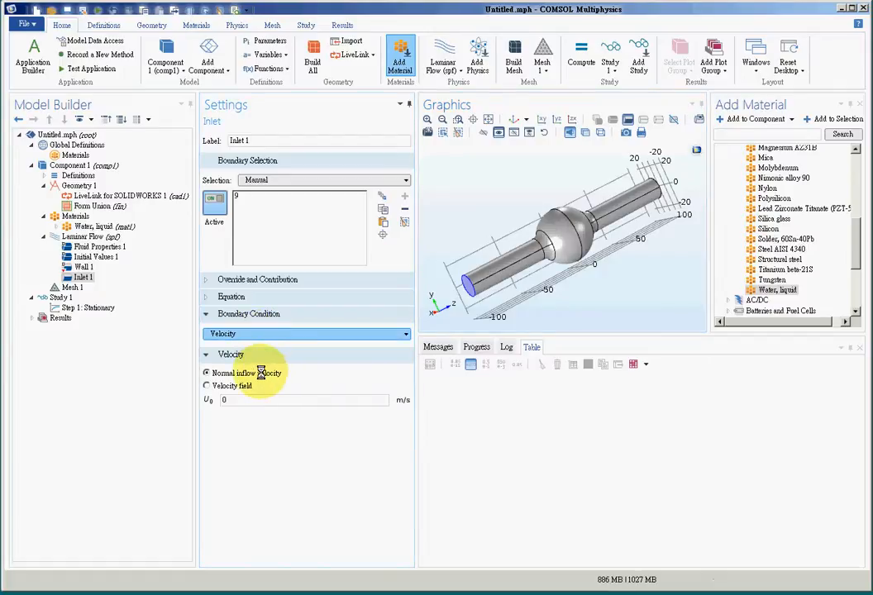
click(263, 371)
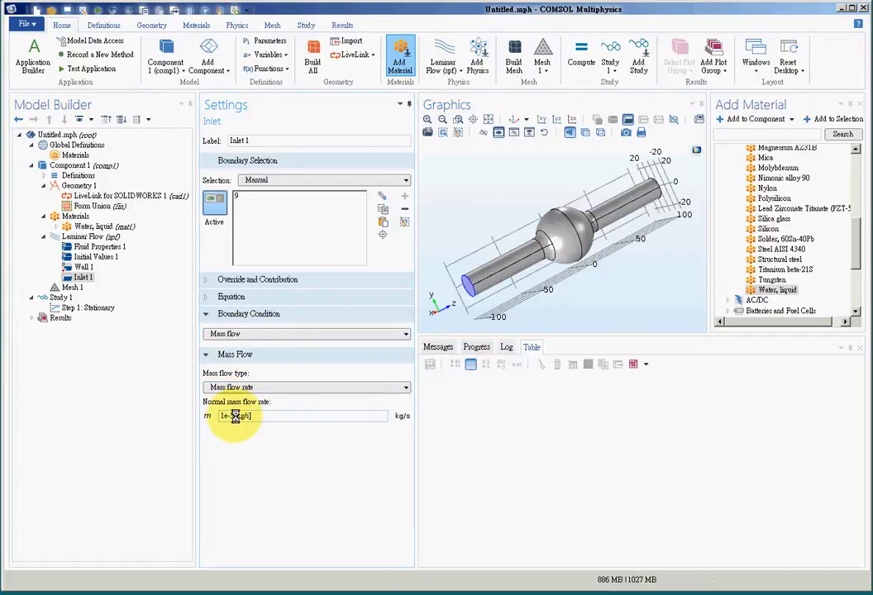
drag(235, 416, 164, 407)
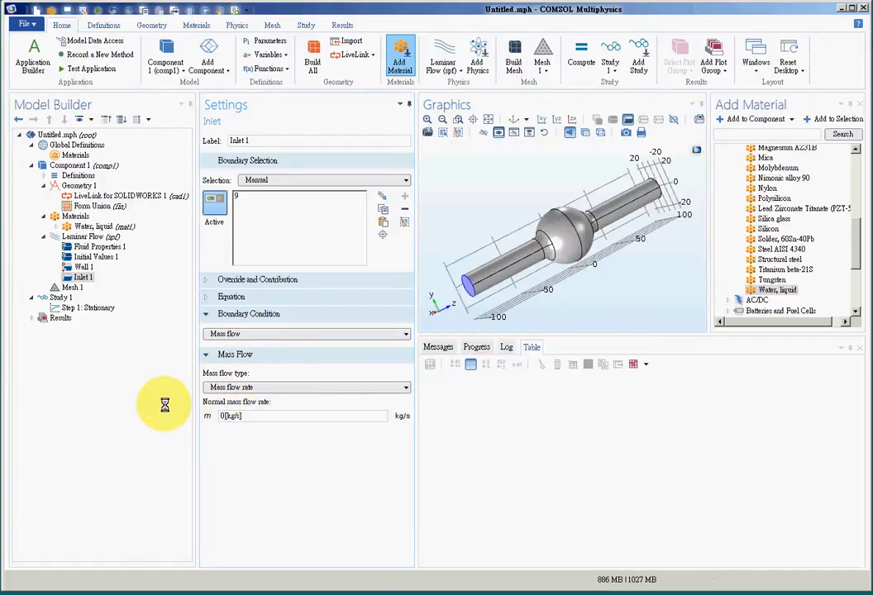
text(0.005)
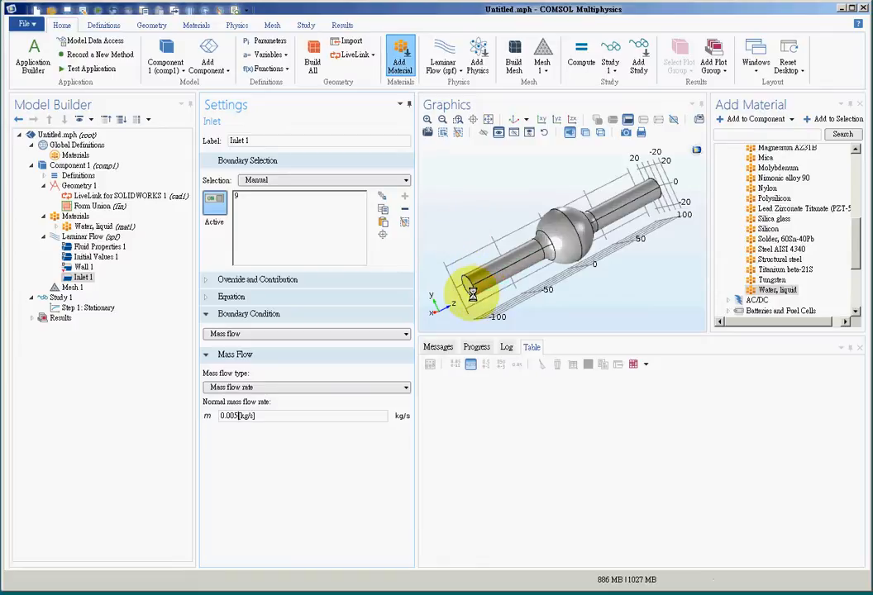
- Add a Laminar Flow outlet on the pipe's end face at z = 100 with a pressure condition of 0 Pa
click(85, 237)
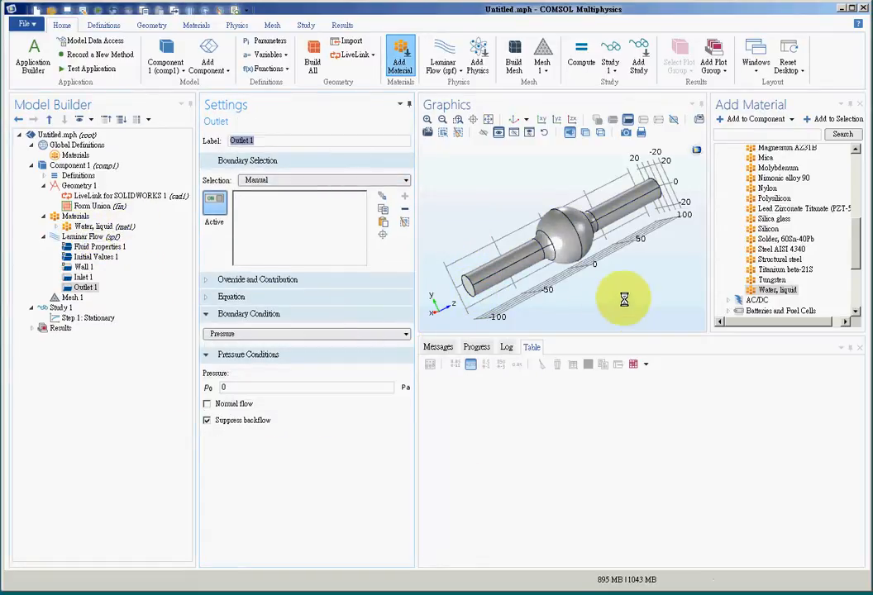
drag(624, 299, 669, 293)
click(652, 187)
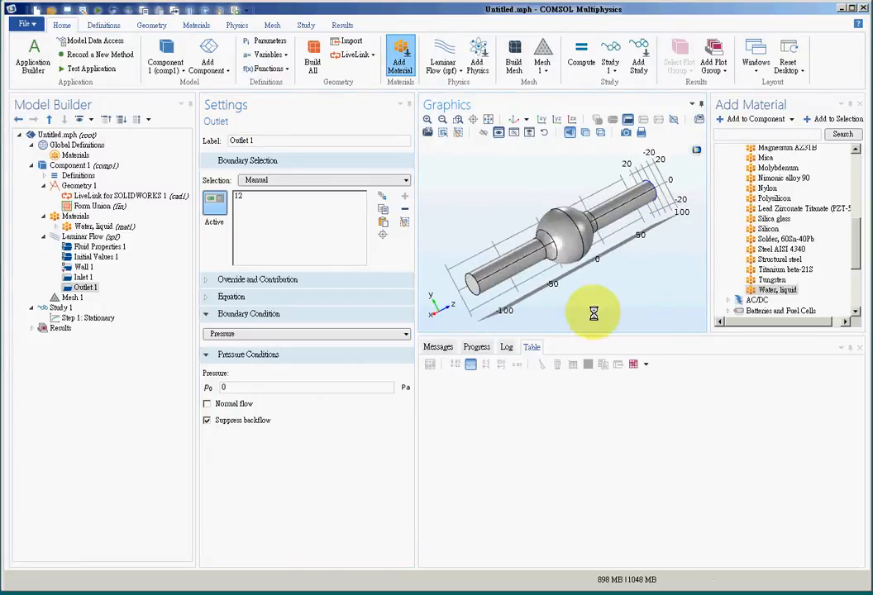
click(285, 195)
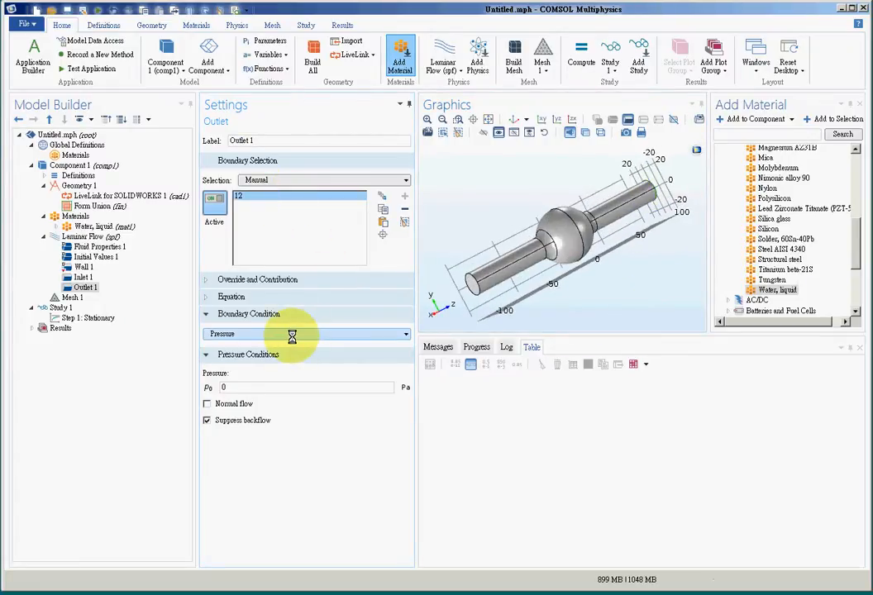
drag(233, 390, 199, 393)
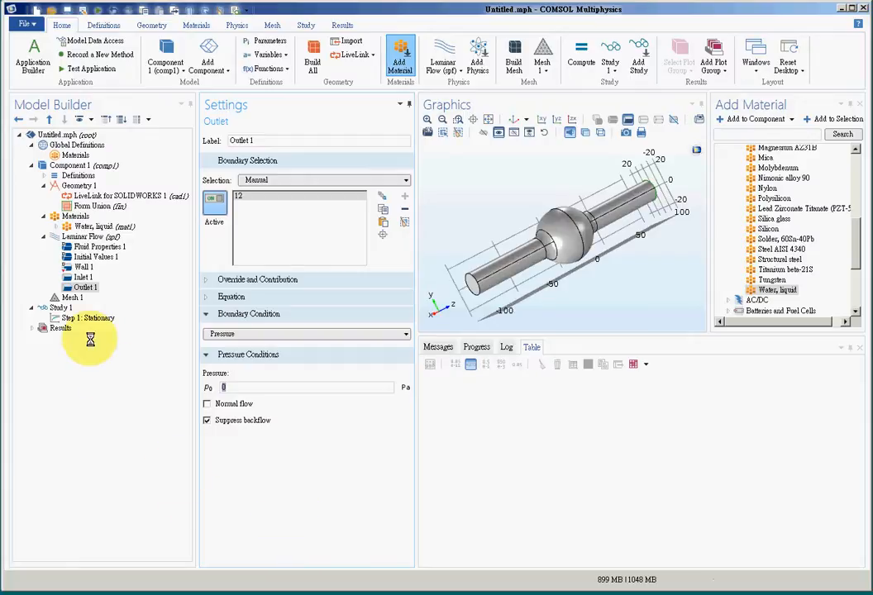
- Compute the stationary study, Study 1
click(119, 413)
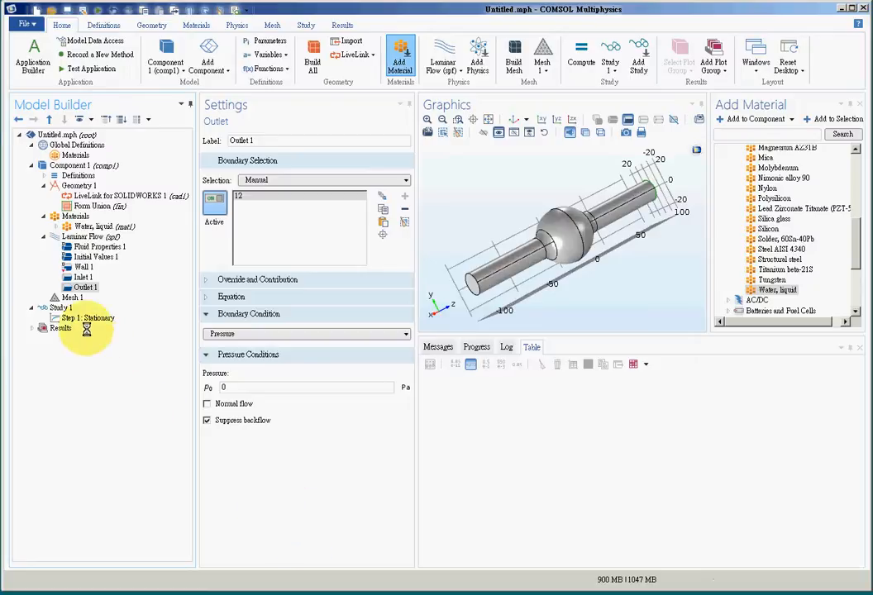
click(63, 308)
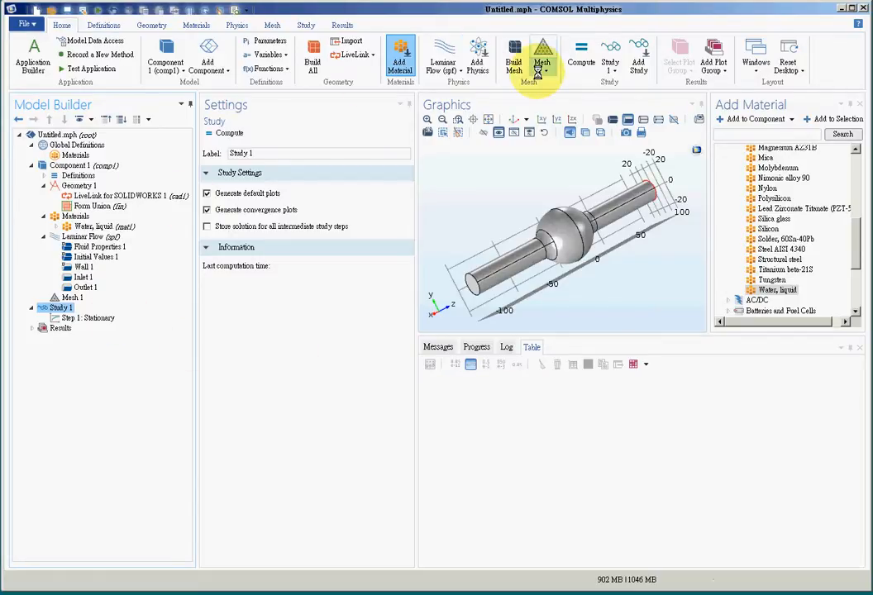
click(581, 56)
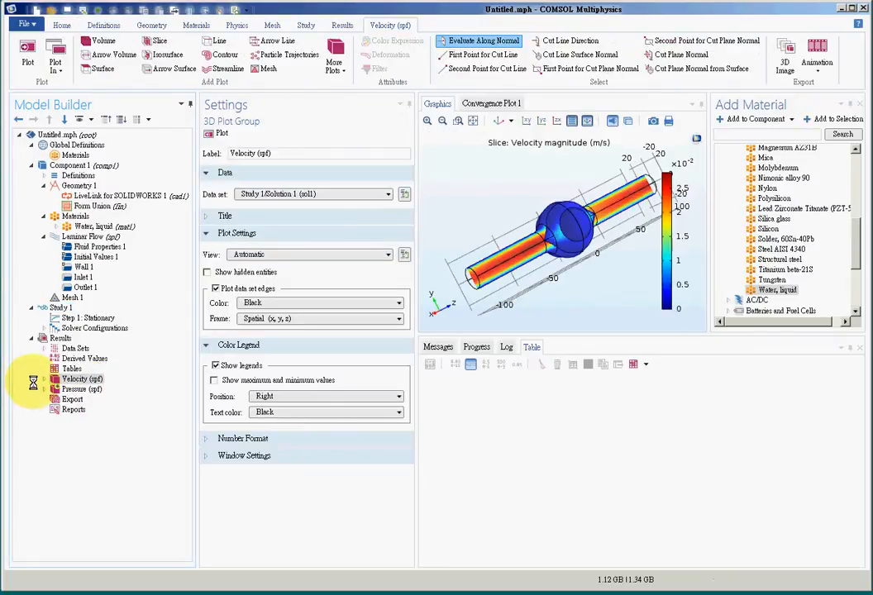
- Set the velocity slice plot to 3 yz-planes and enable interactive positioning with a shift of -0.001
click(44, 379)
click(83, 389)
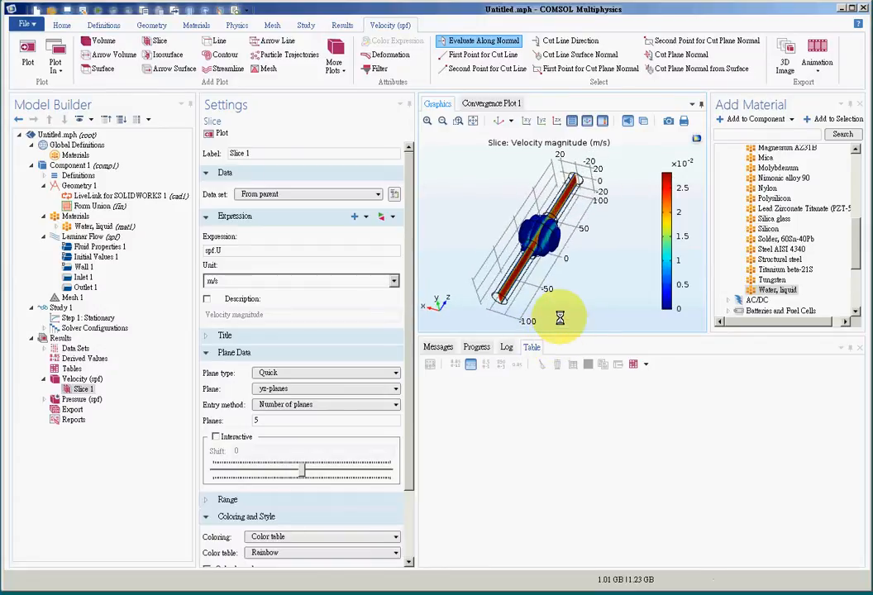
drag(359, 425, 248, 418)
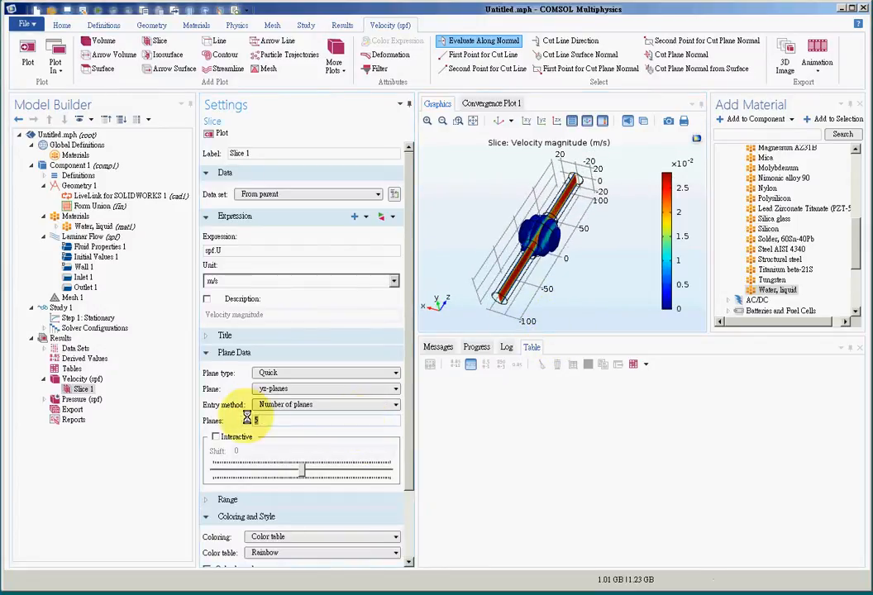
text(3)
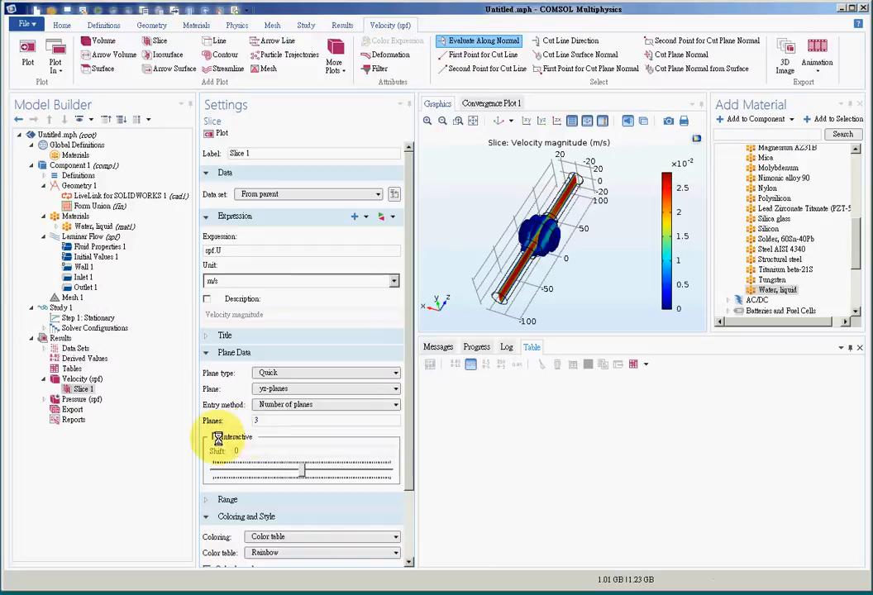
click(216, 437)
mouse_move(301, 472)
mouse_down()
mouse_move(231, 472)
mouse_move(299, 469)
mouse_up()
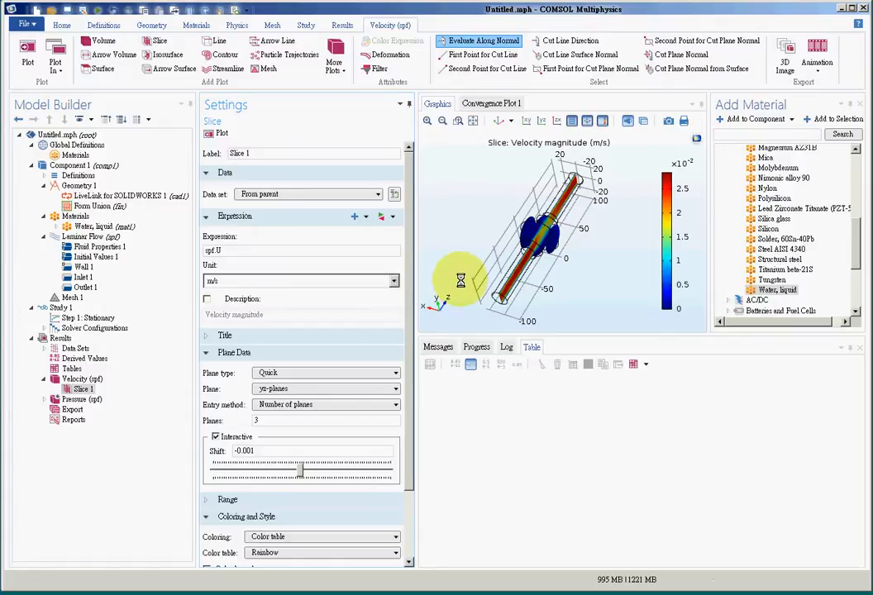
mouse_move(461, 279)
mouse_down()
mouse_move(475, 284)
mouse_move(459, 269)
mouse_up()
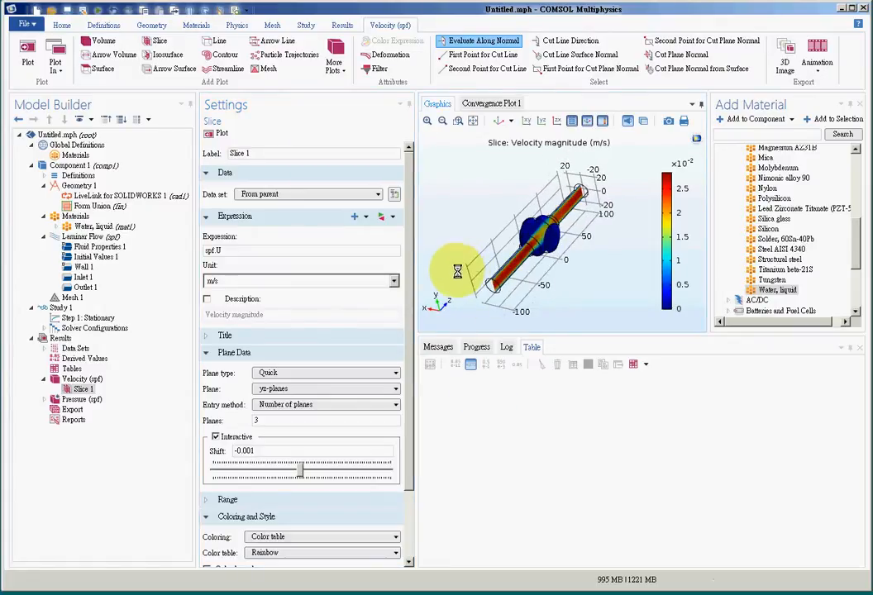
- Change the coloring of Surface 1 in the pressure plot group from uniform to a color table
click(45, 400)
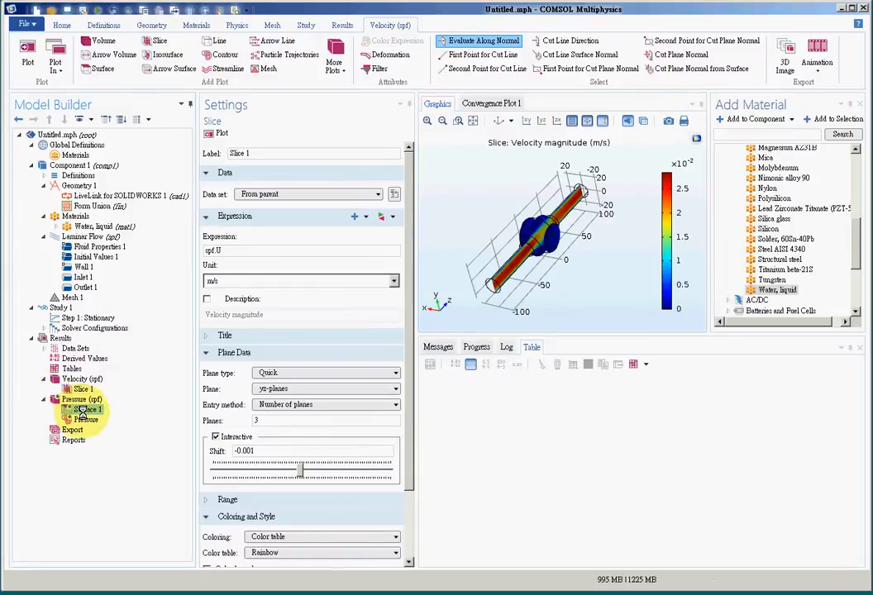
click(83, 409)
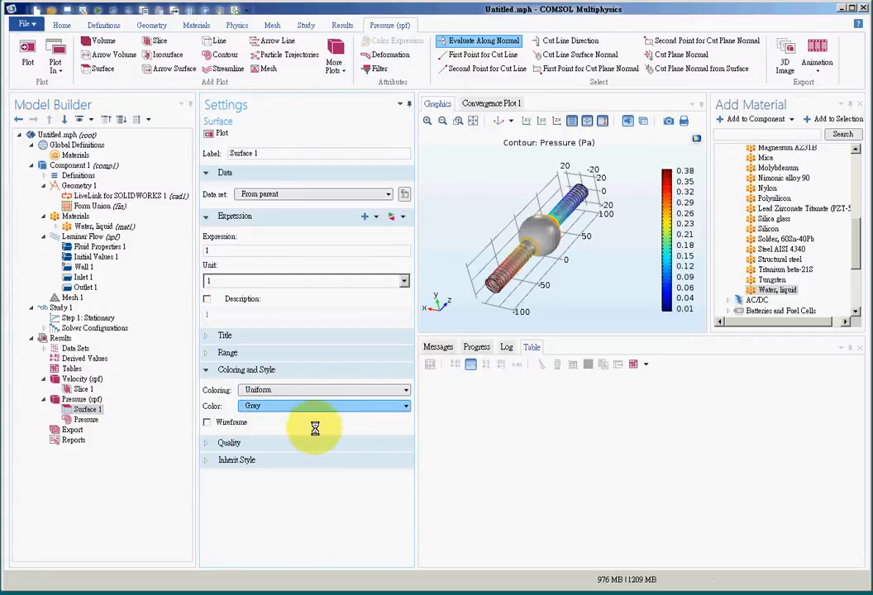
click(289, 391)
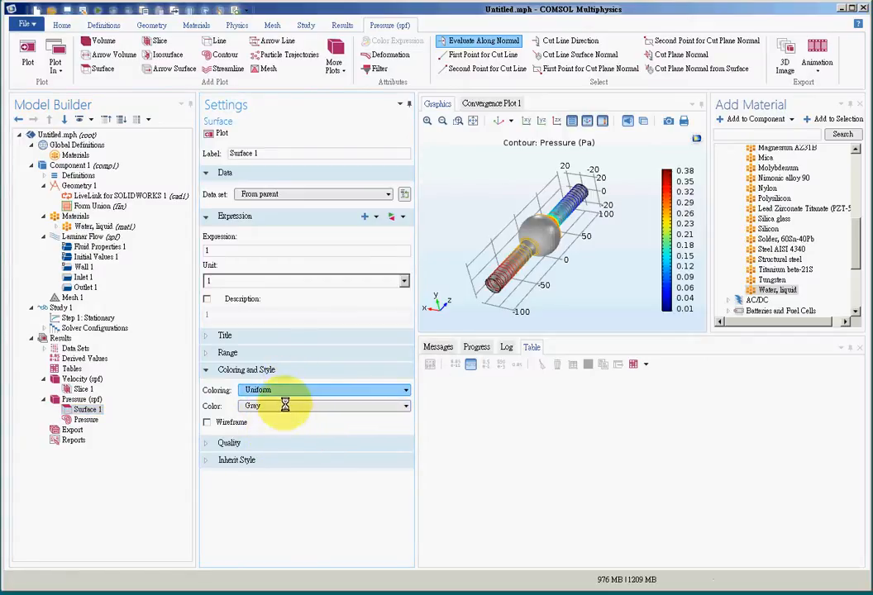
click(285, 403)
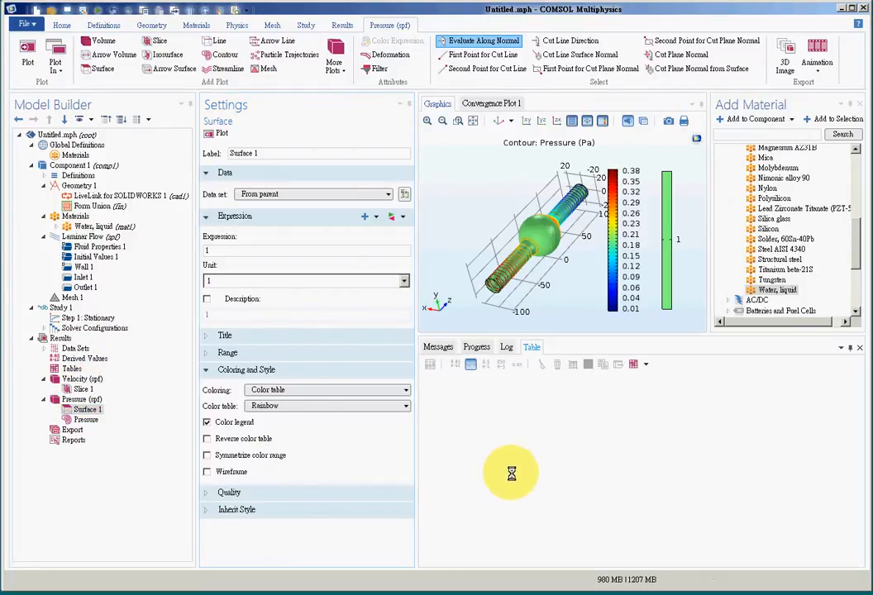
click(45, 399)
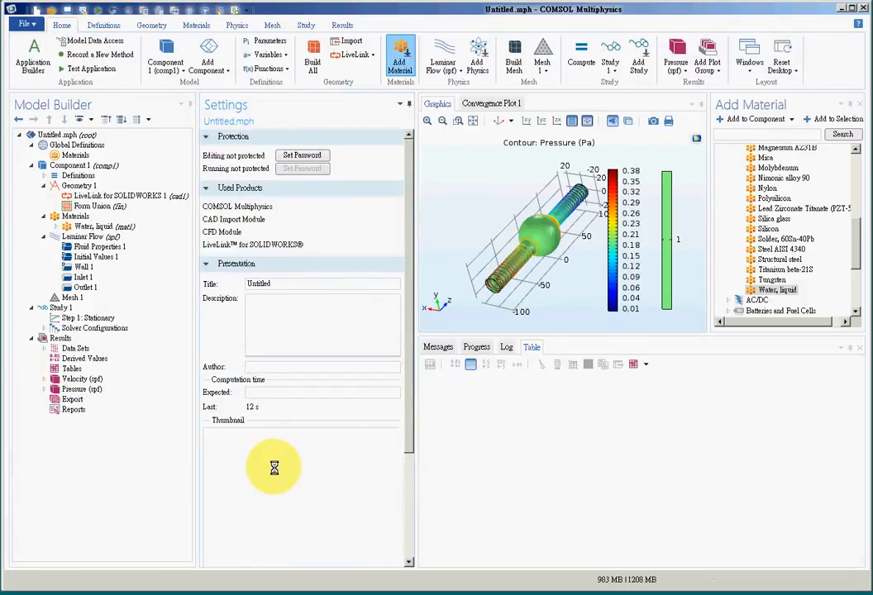
click(82, 388)
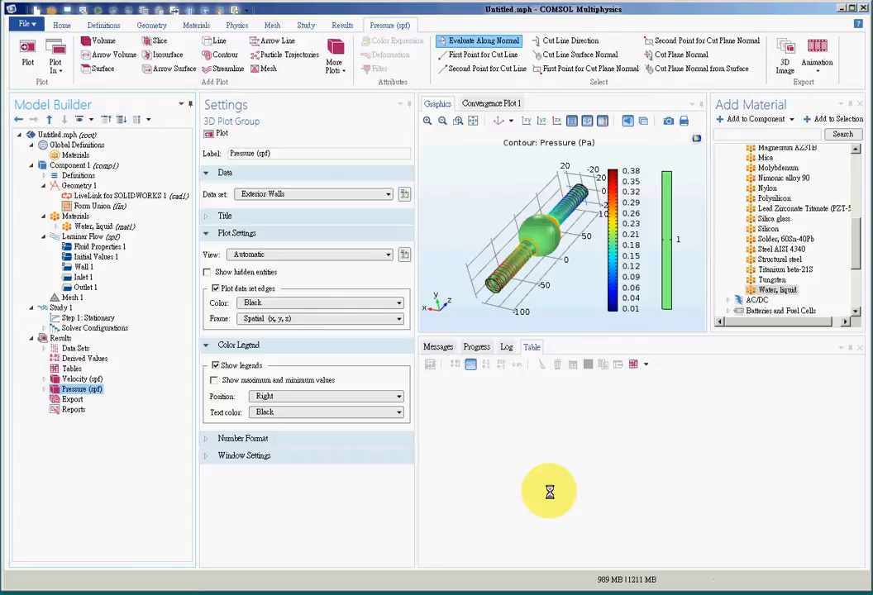
- Review the model's LiveLink, material, mesh, Laminar Flow, inlet, outlet and study settings, and the velocity and pressure plots
click(85, 196)
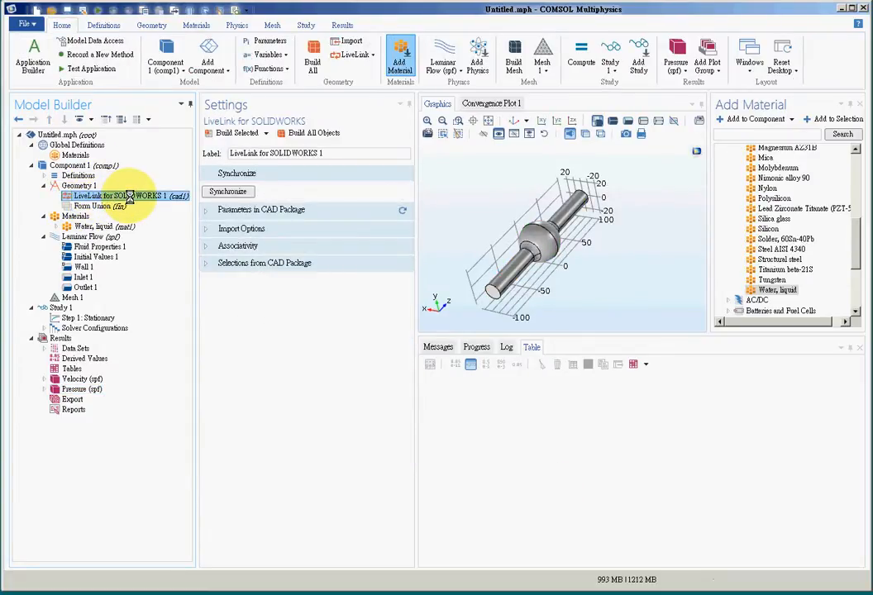
click(85, 217)
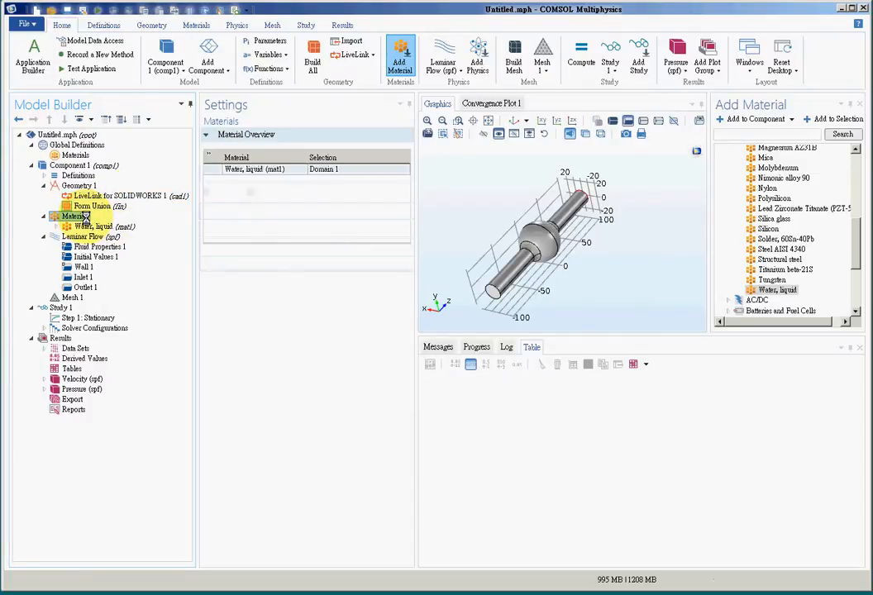
click(64, 298)
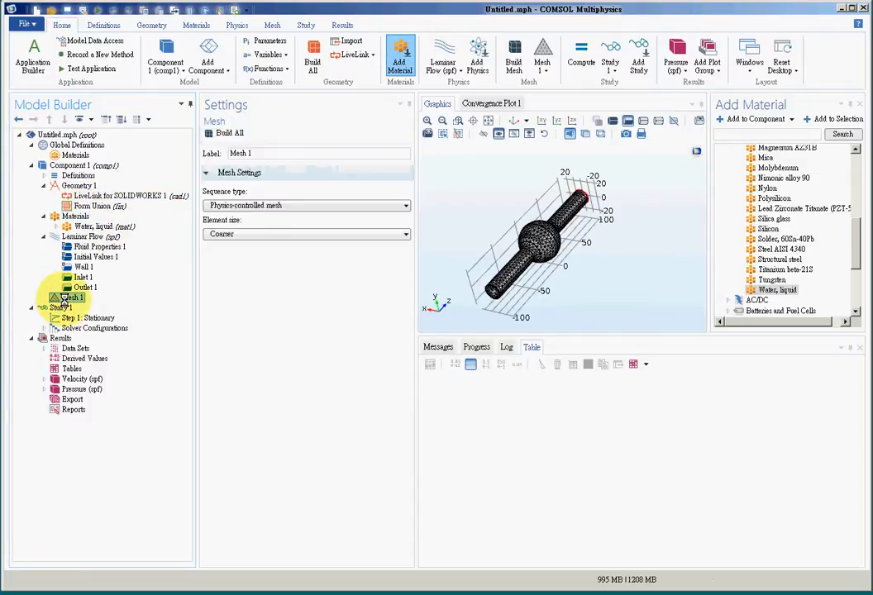
click(80, 237)
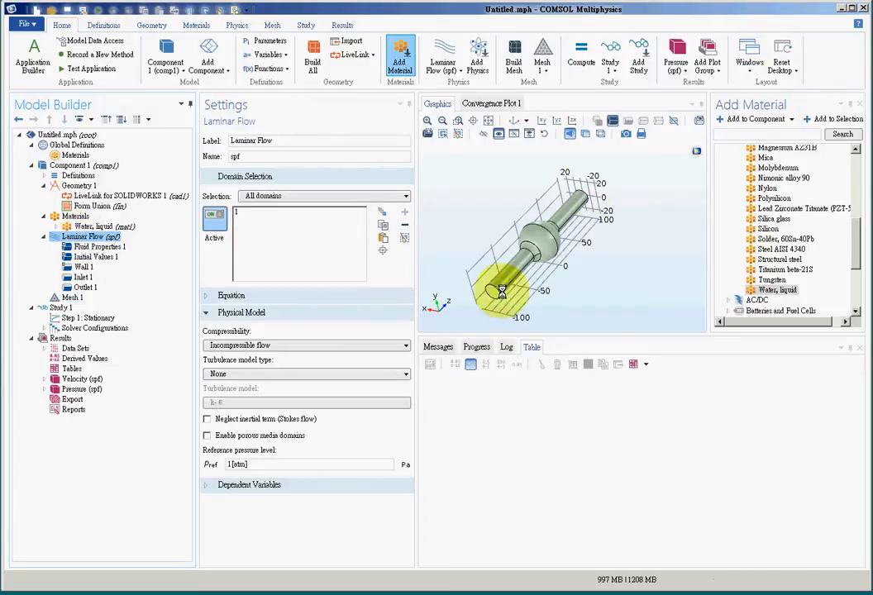
click(82, 277)
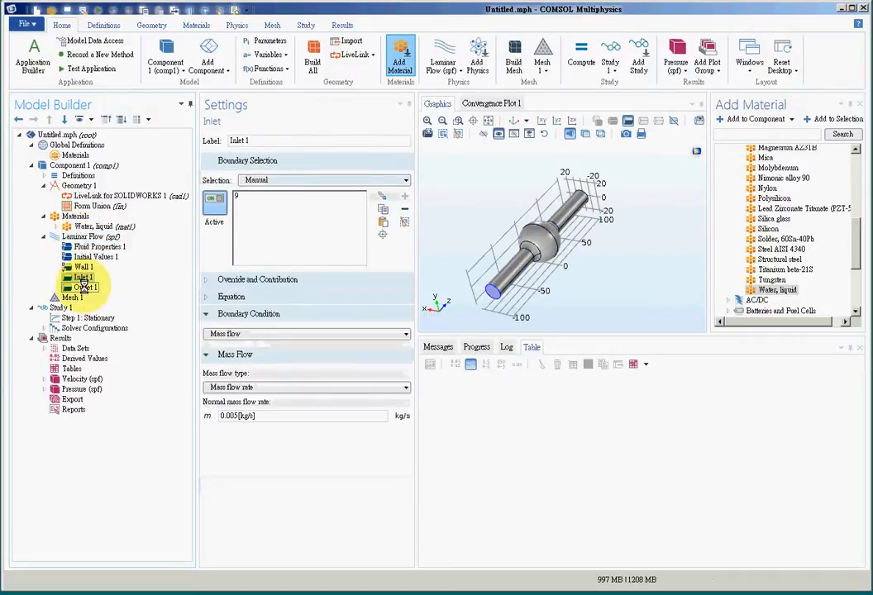
click(86, 287)
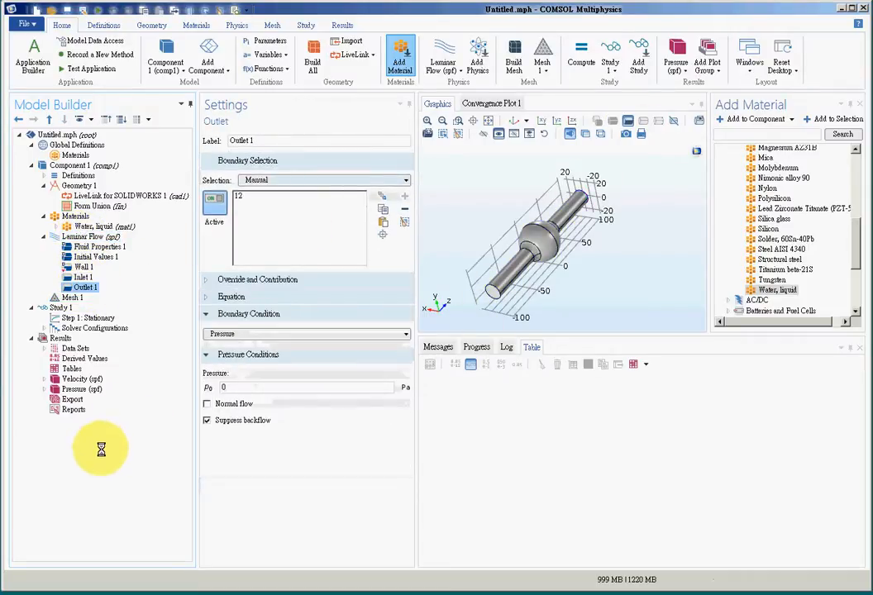
click(48, 307)
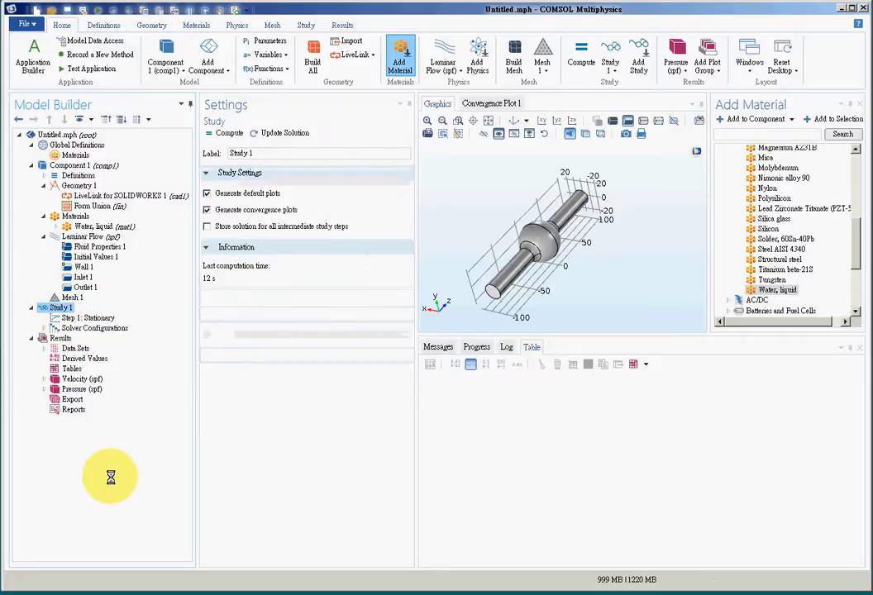
click(81, 379)
click(82, 388)
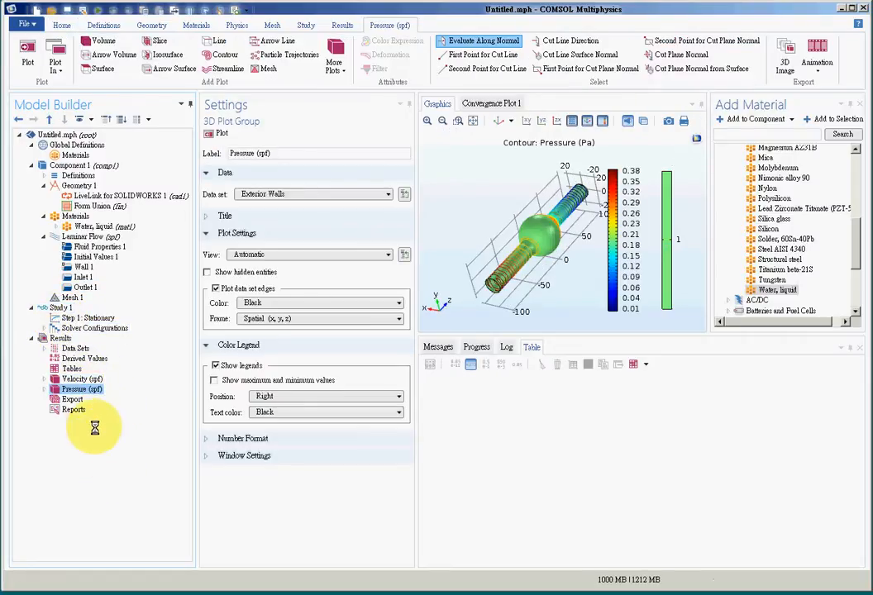
click(58, 339)
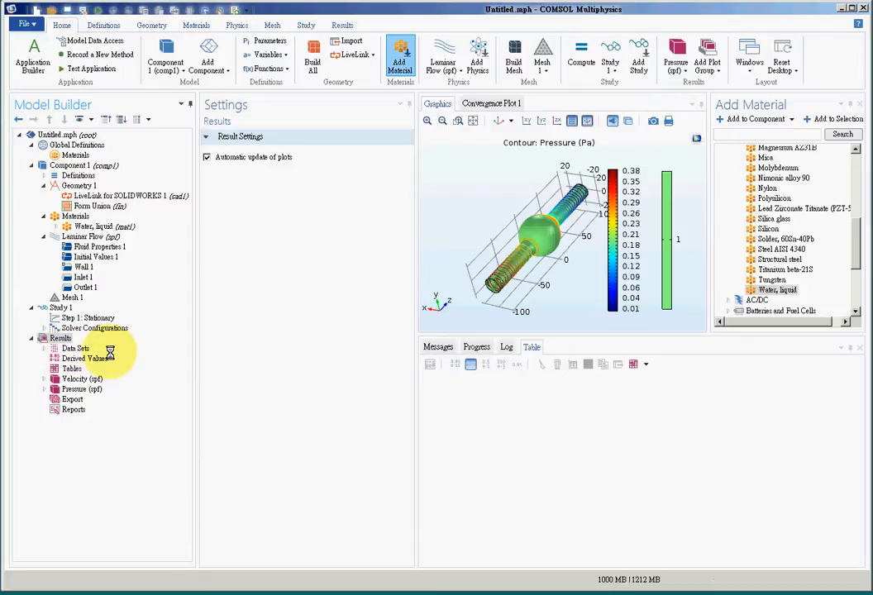